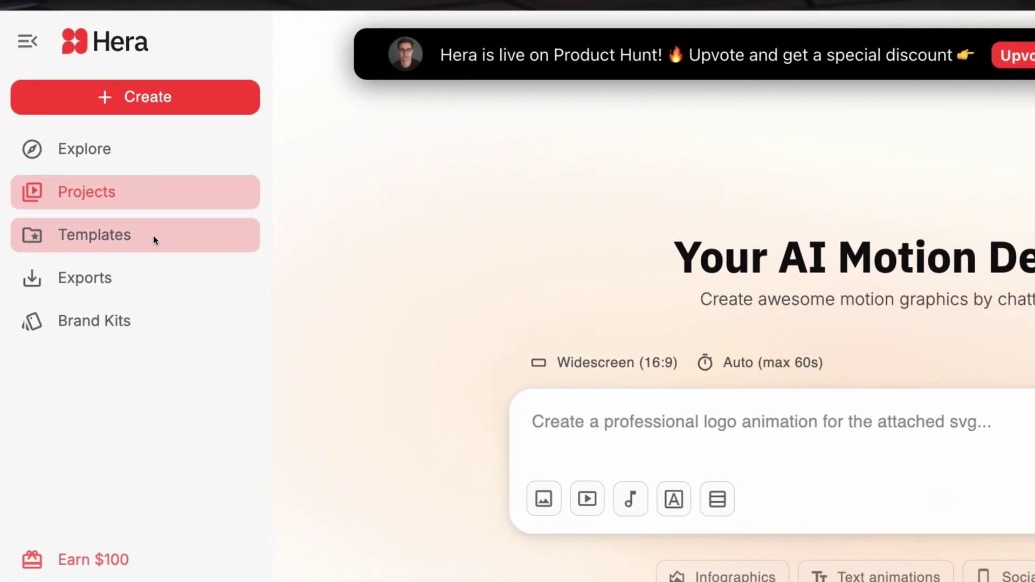
Filter the template gallery to Maps and open the first map template.
click(153, 235)
scroll(454, 323, down, 2)
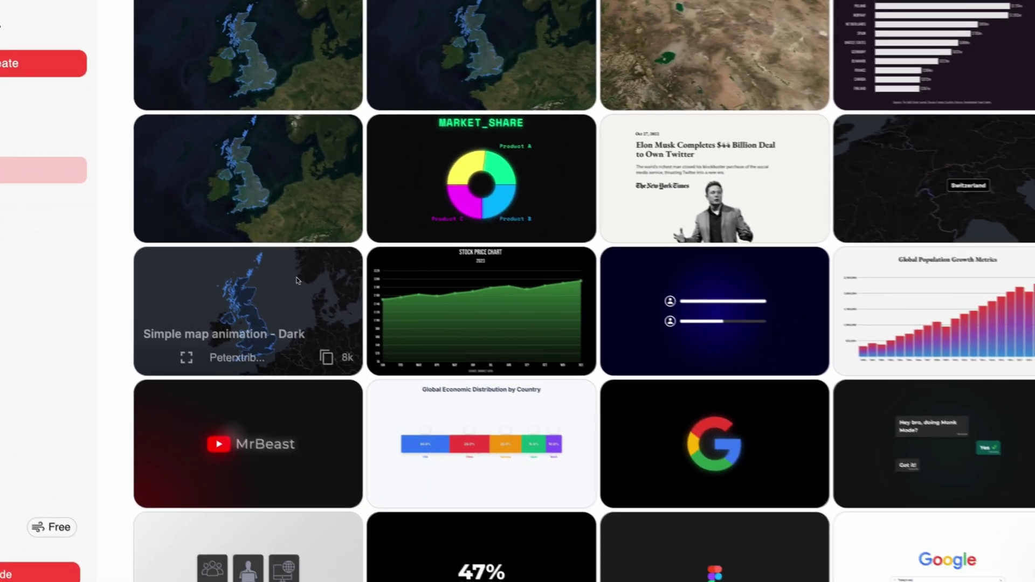
scroll(297, 280, down, 1)
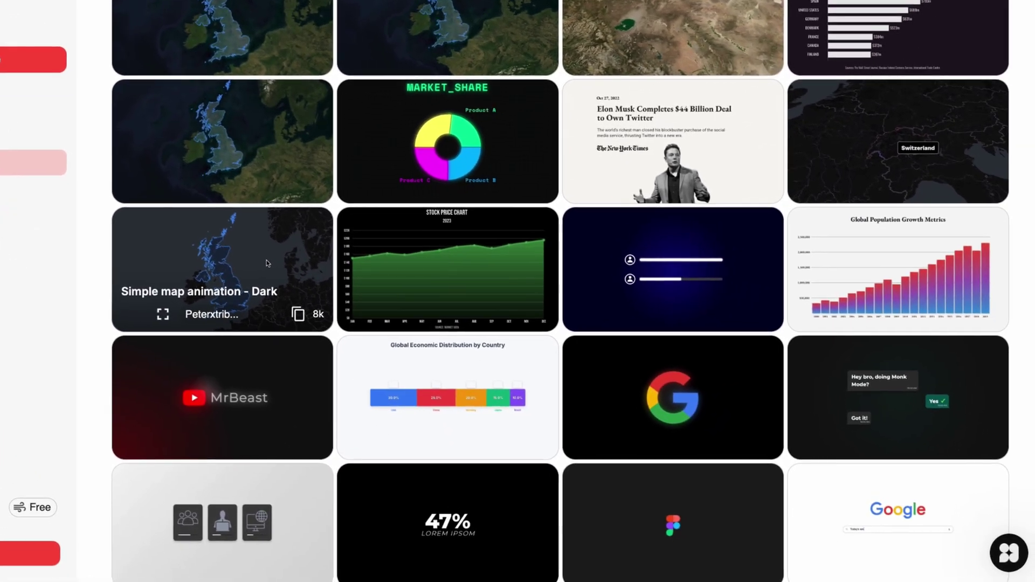
scroll(276, 268, down, 2)
scroll(470, 294, down, 1)
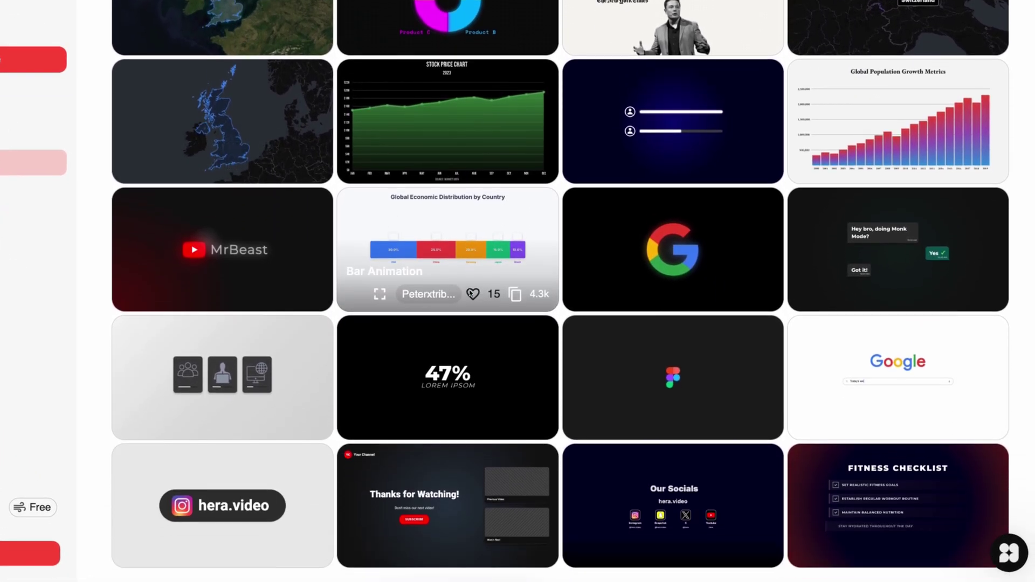
scroll(473, 243, down, 1)
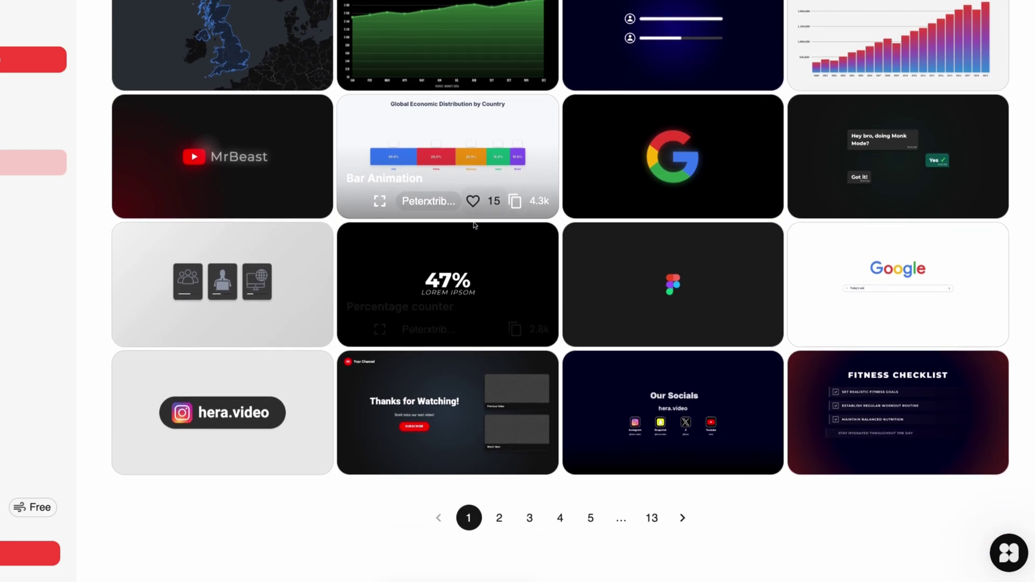
scroll(474, 226, up, 5)
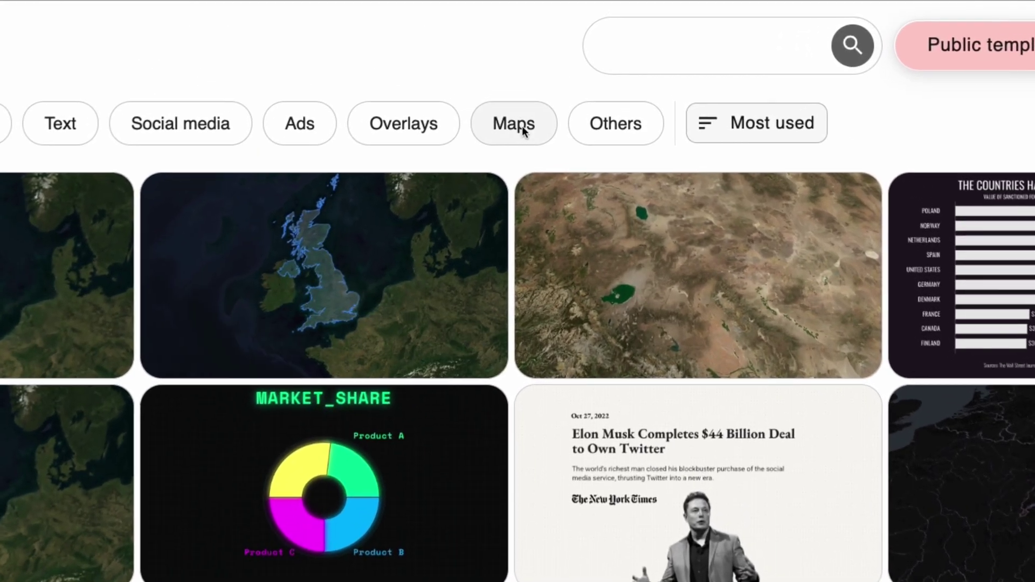
click(565, 71)
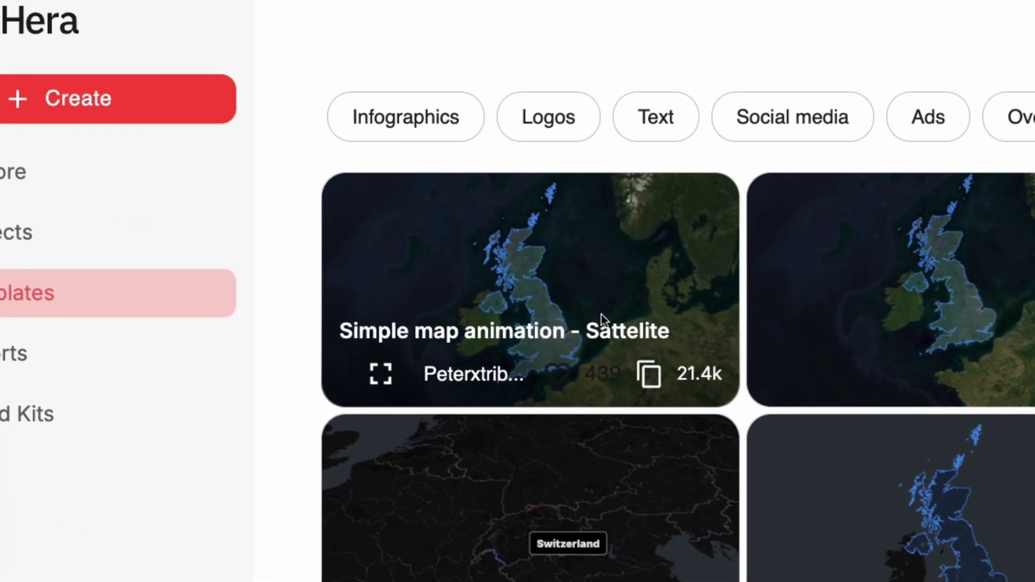
click(188, 175)
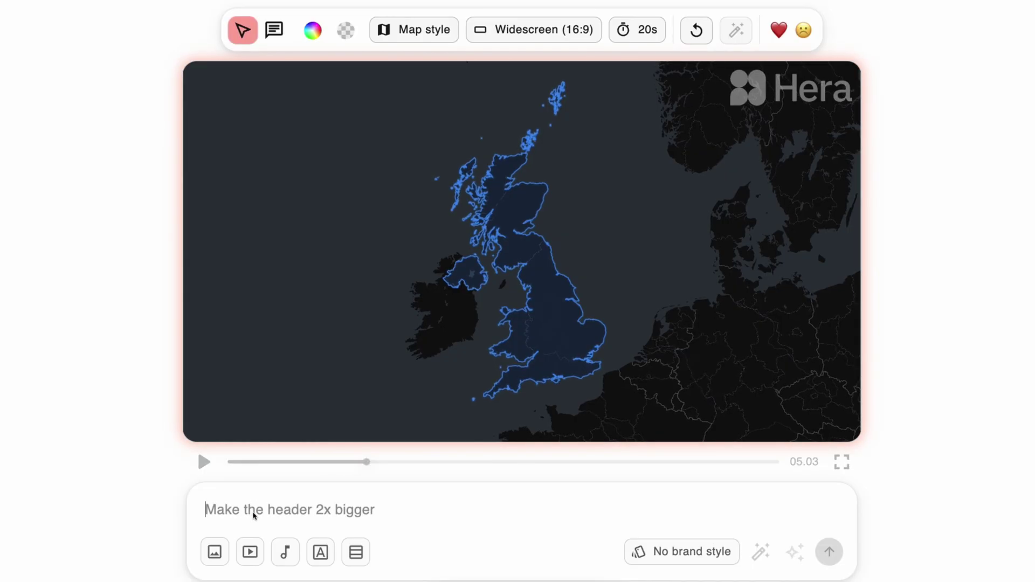
text(higlhlight the)
text( map of)
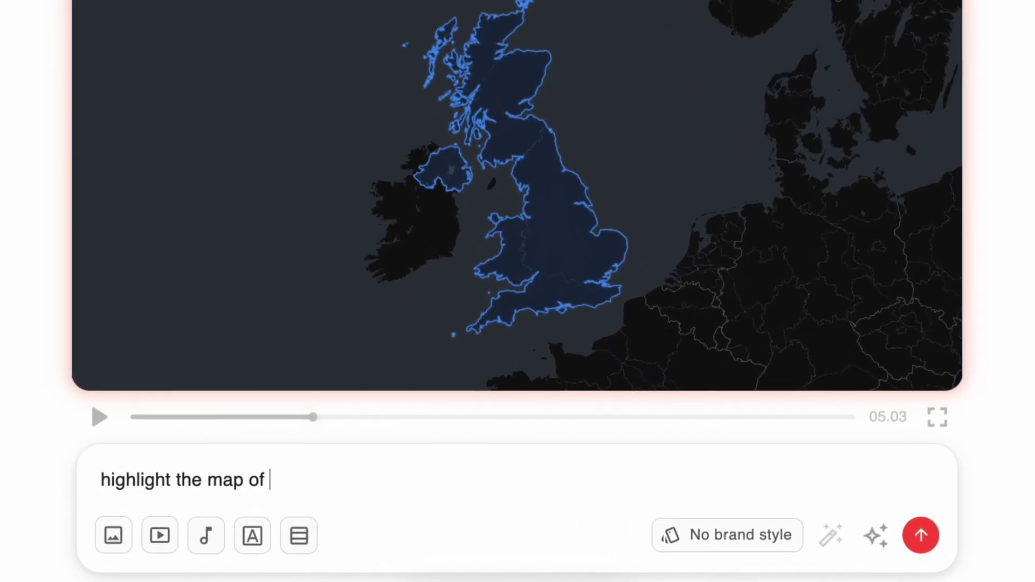
text( the US and zoom into new york)
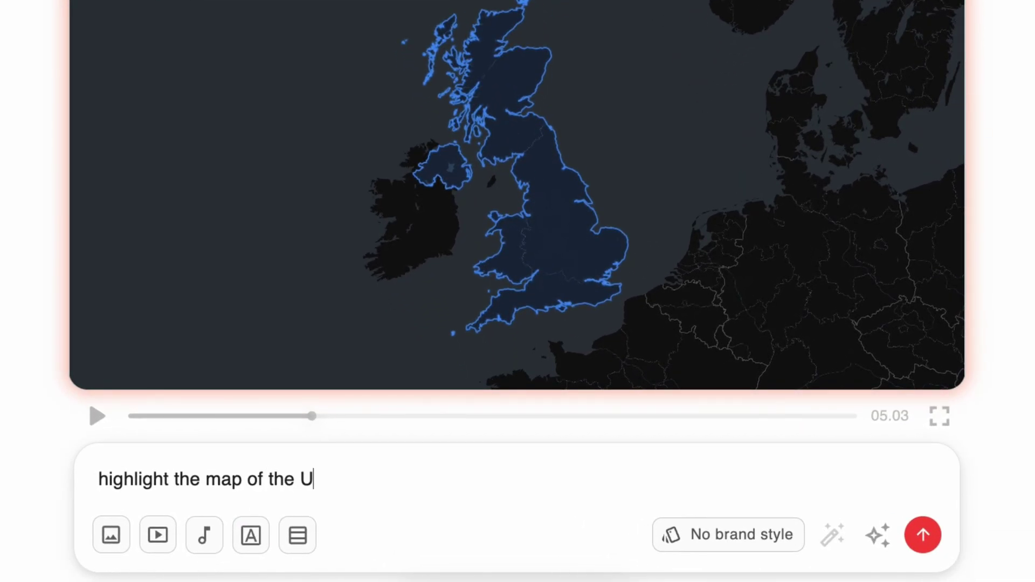
Generate a US map zooming into New York, then regenerate it with a California zoom added.
click(922, 535)
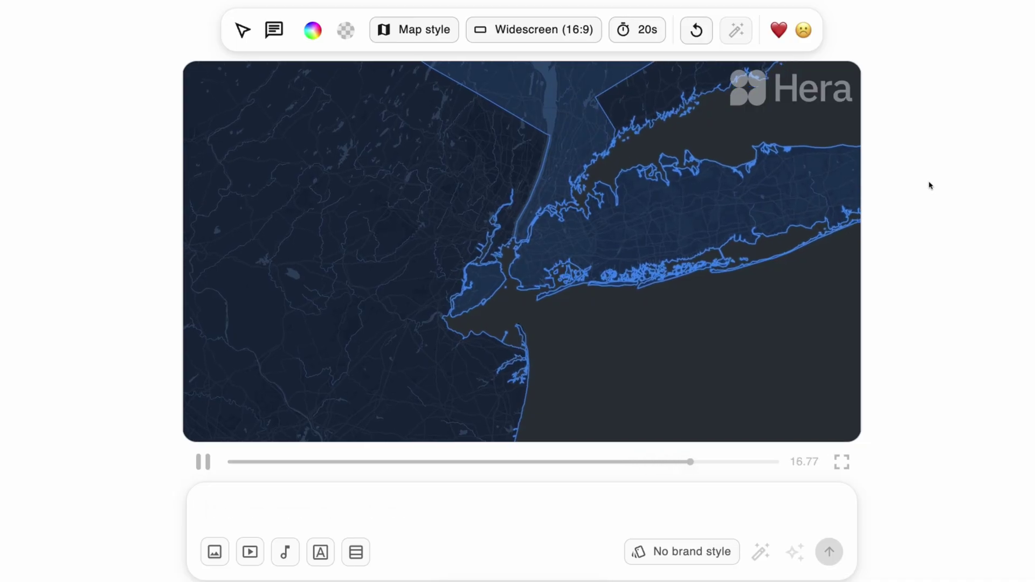
text(then after zoom back out and zoom into cali)
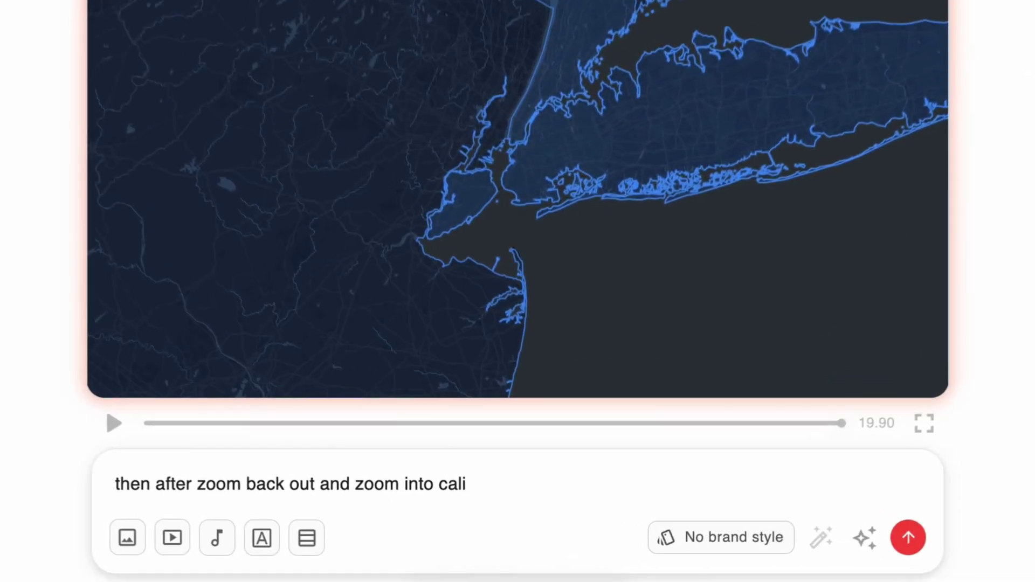
text(fornia)
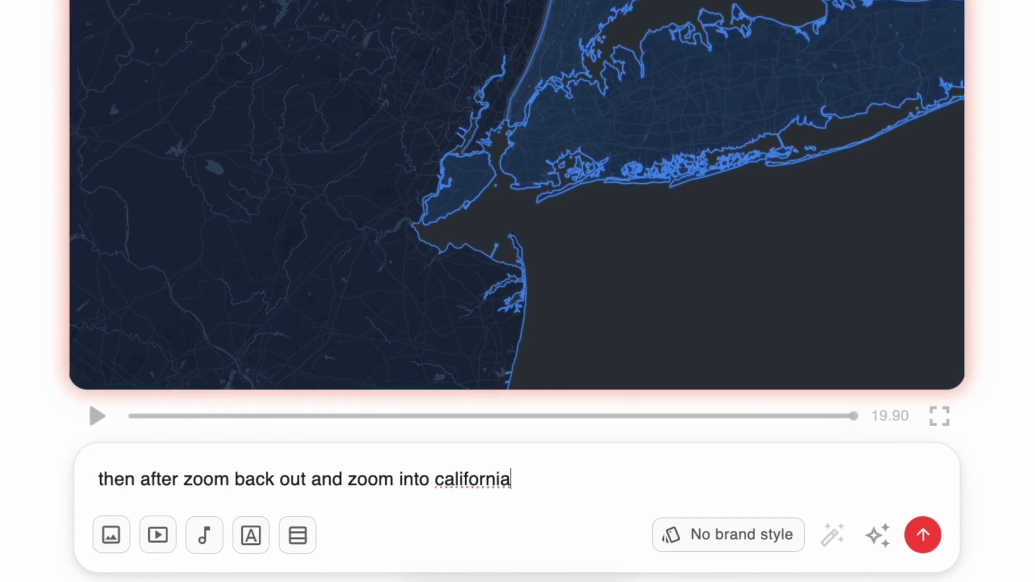
click(924, 535)
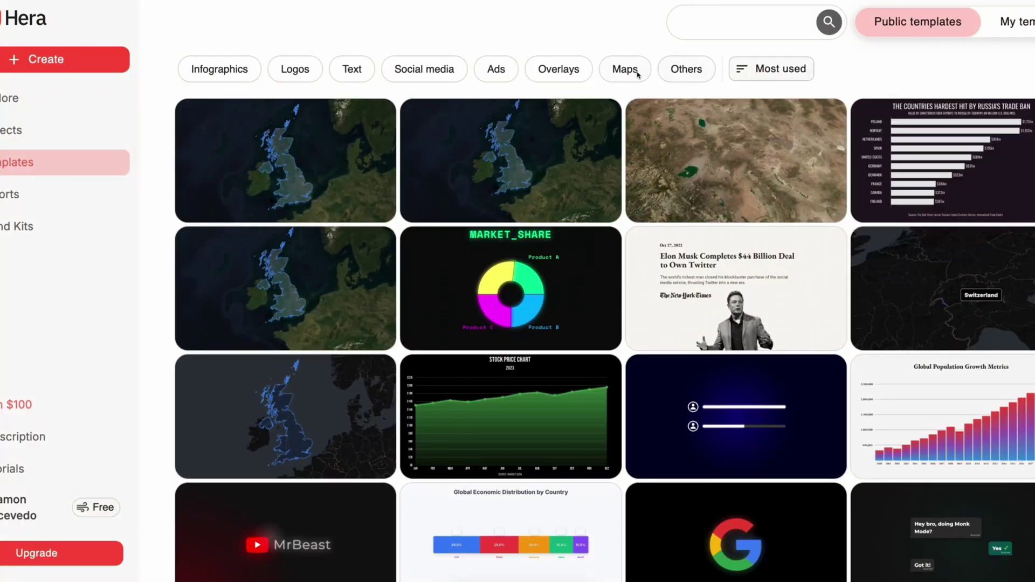
Filter to Maps and generate a globe zoom into California, Ventura County and a Ventura address.
click(637, 74)
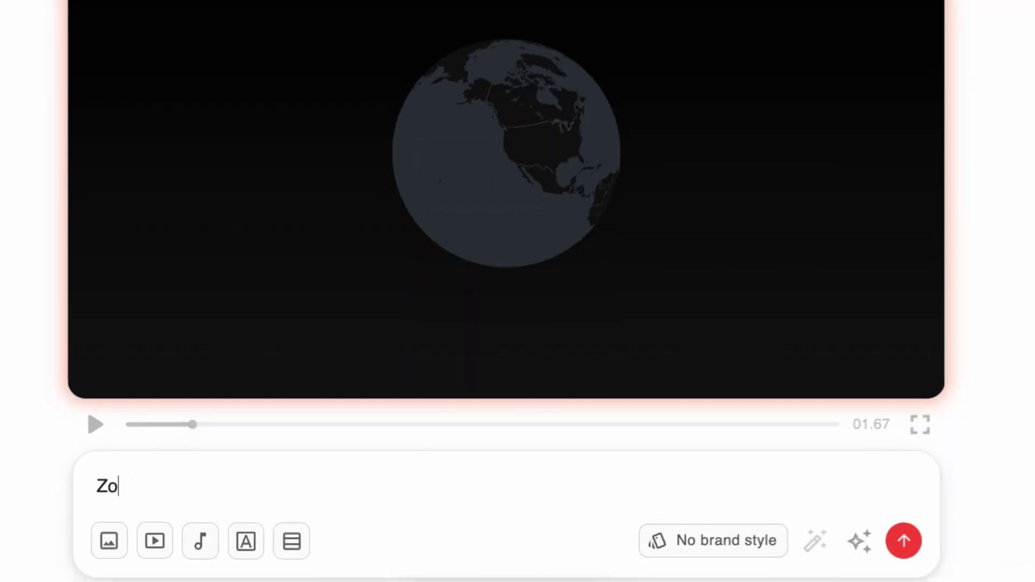
text(om)
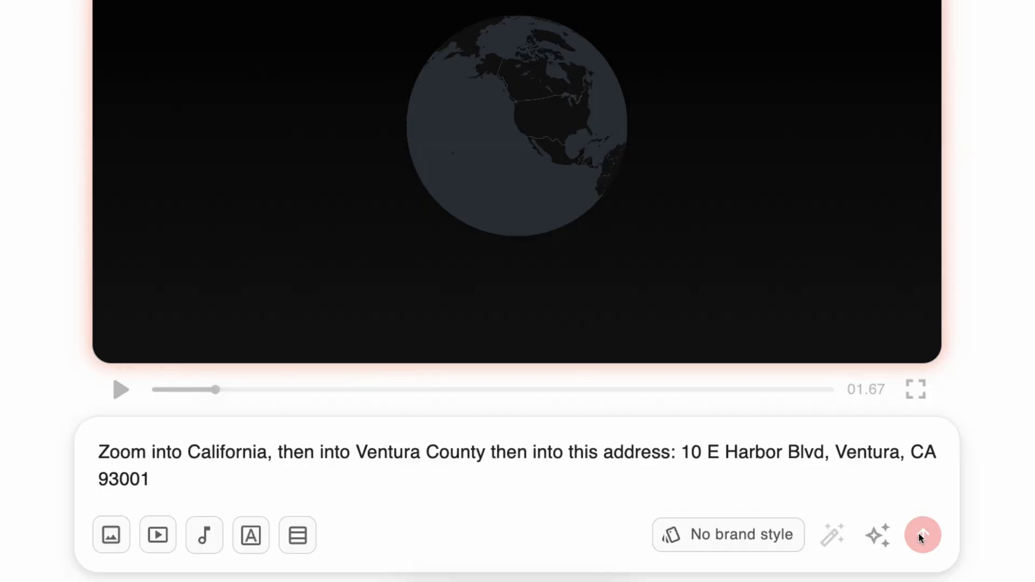
click(917, 536)
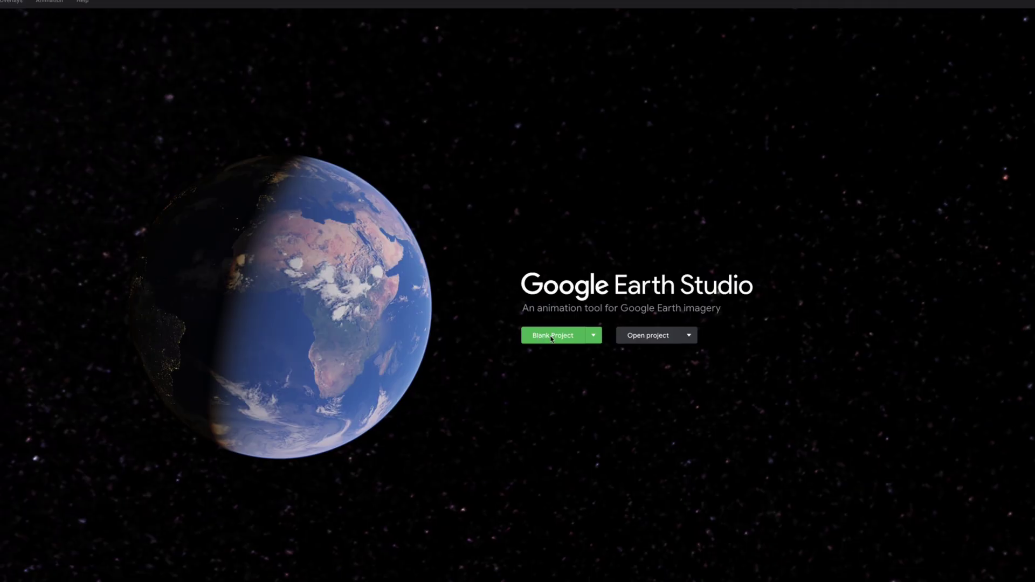
text(Test)
In a new blank project, pan the camera from the western US coast to downtown Long Beach.
click(757, 377)
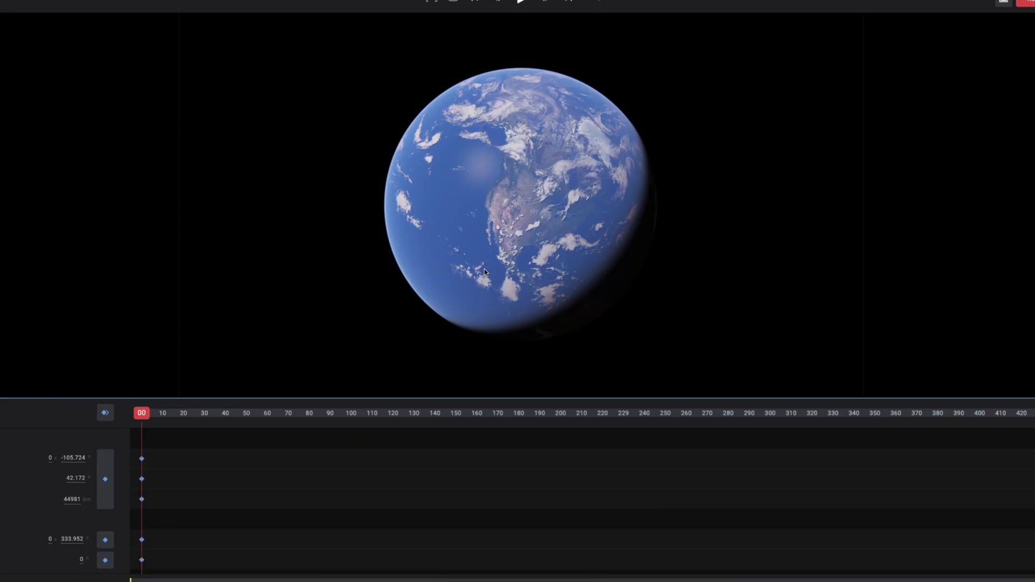
scroll(509, 225, up, 5)
scroll(509, 212, up, 5)
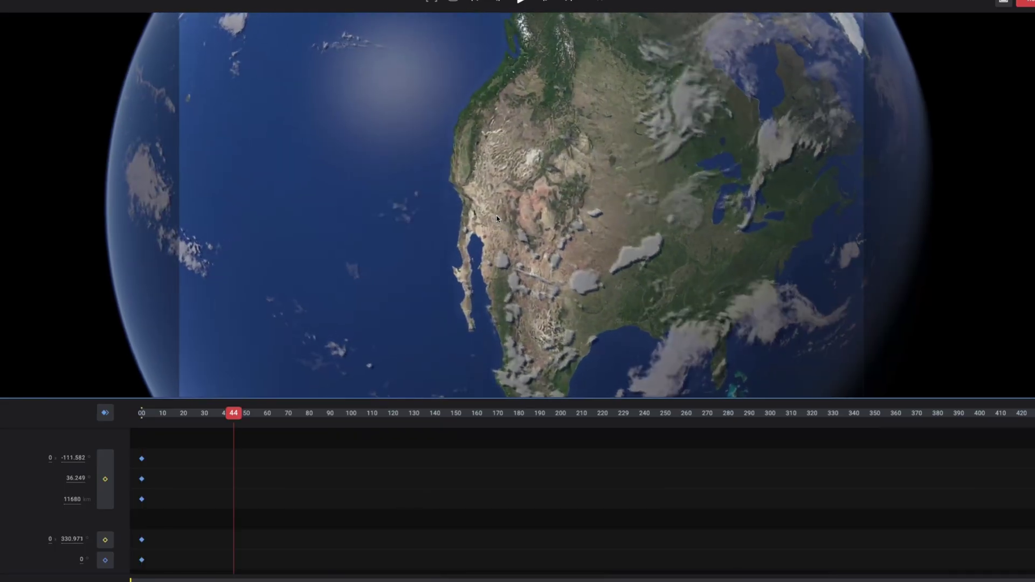
scroll(509, 212, up, 5)
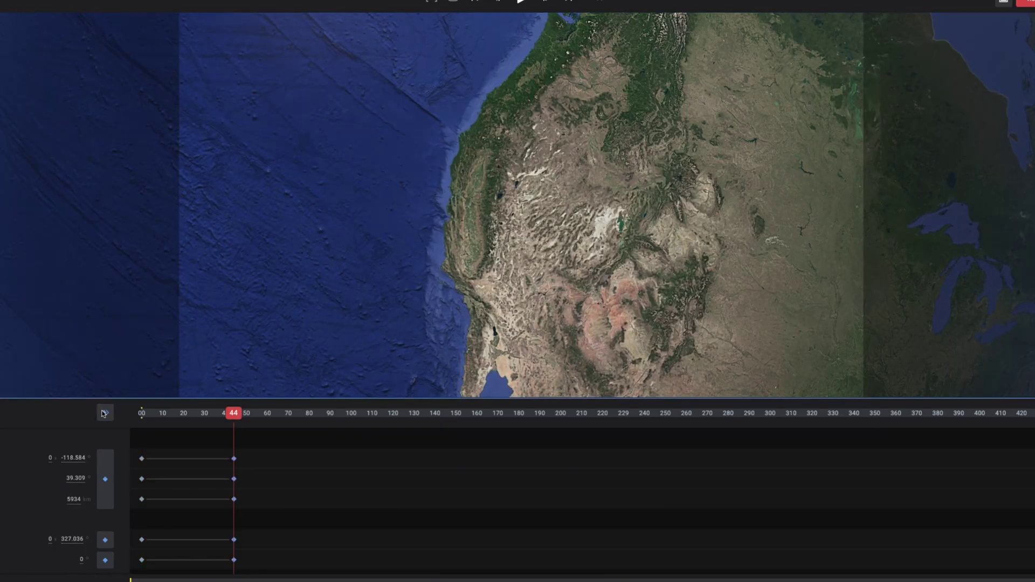
drag(504, 219, 502, 280)
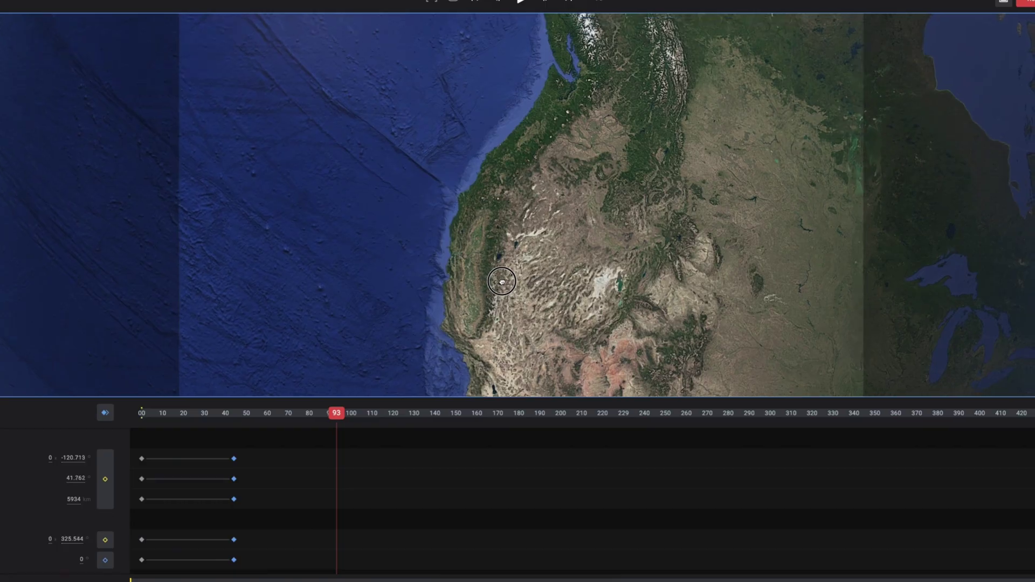
scroll(477, 265, up, 3)
scroll(496, 343, up, 2)
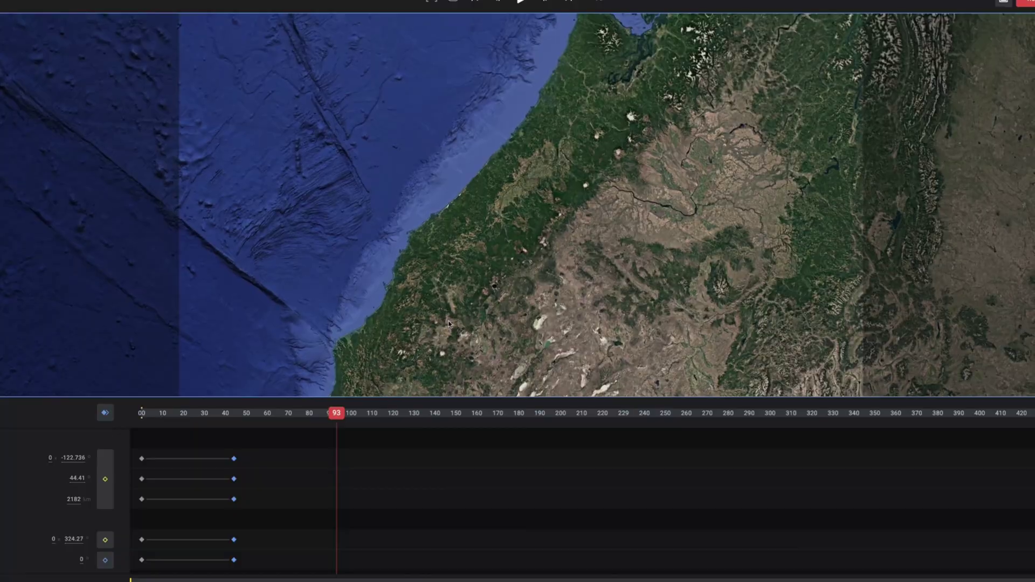
scroll(810, 185, up, 3)
scroll(728, 162, up, 3)
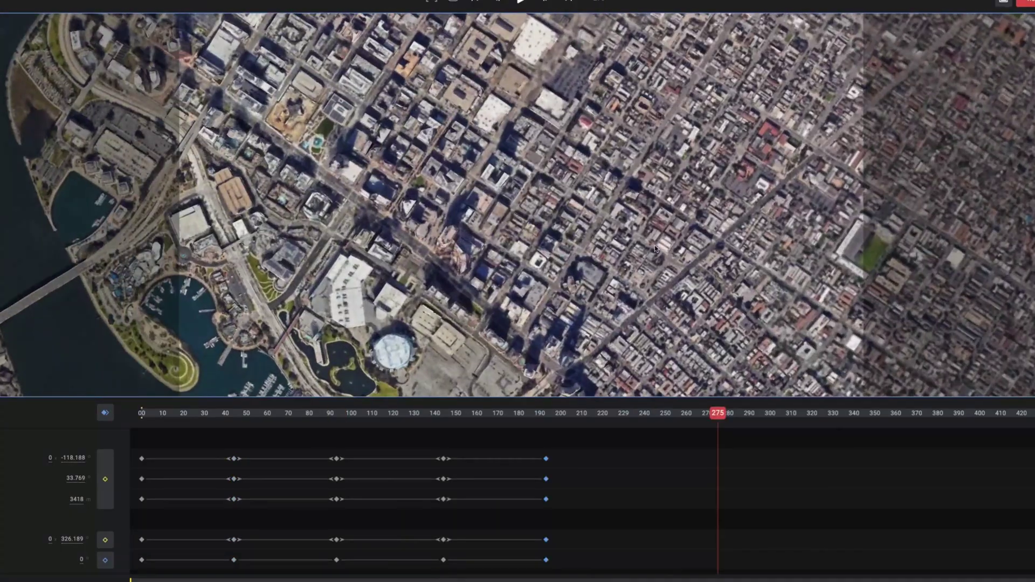
drag(708, 155, 804, 106)
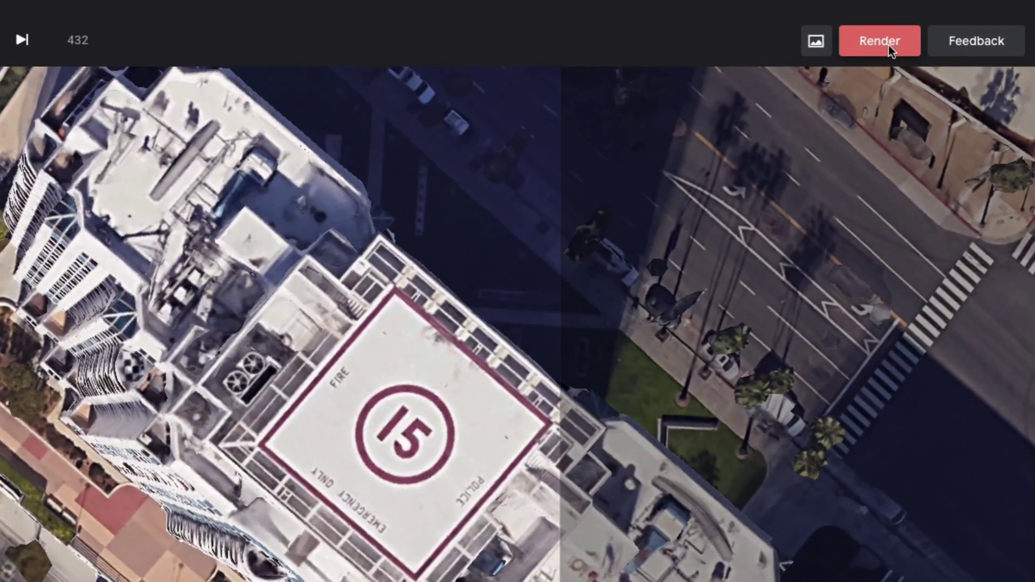
click(890, 45)
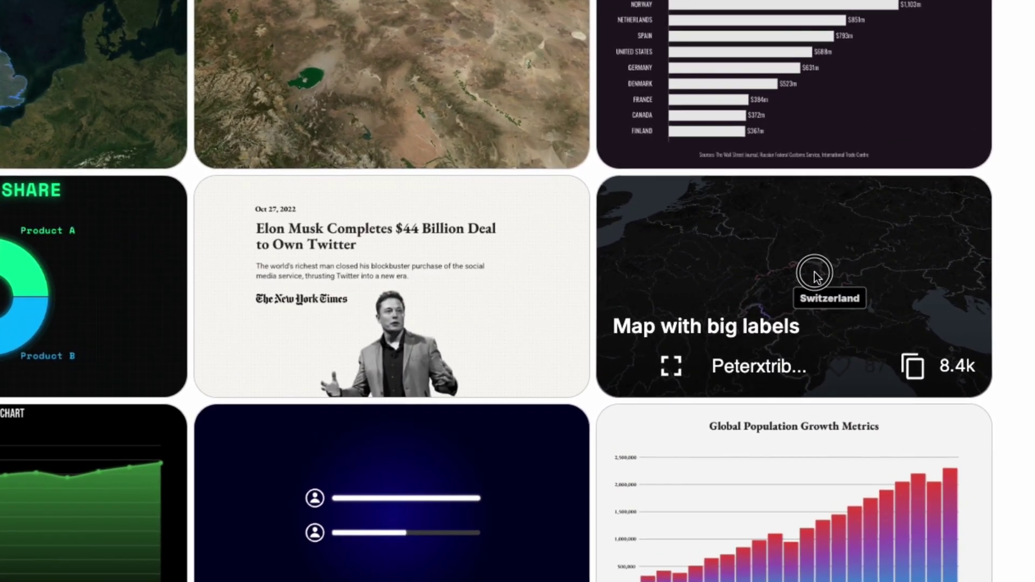
Open Map with big labels and submit 'show US and a red arrow pointing at mexico'.
click(814, 272)
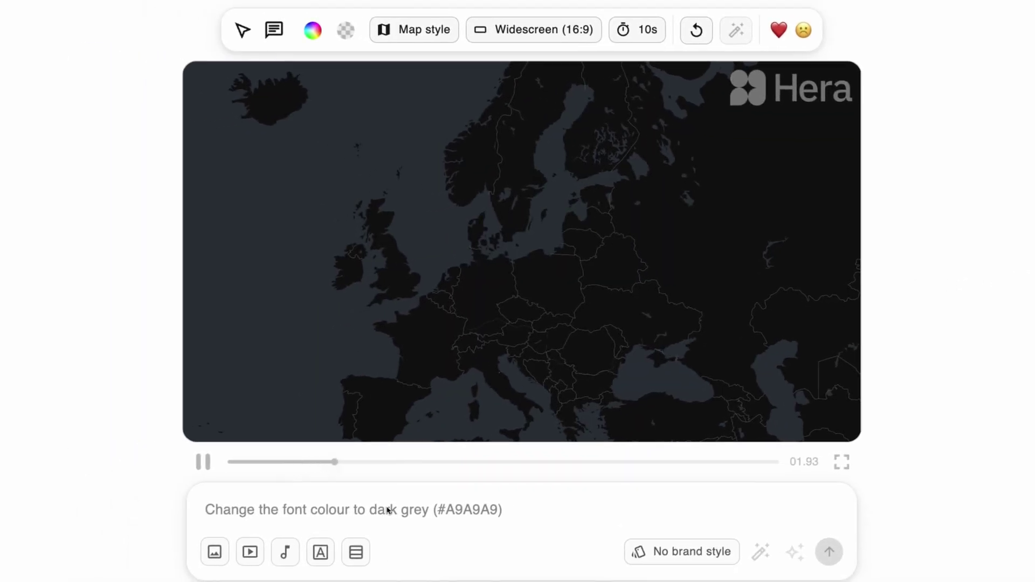
text(show US and)
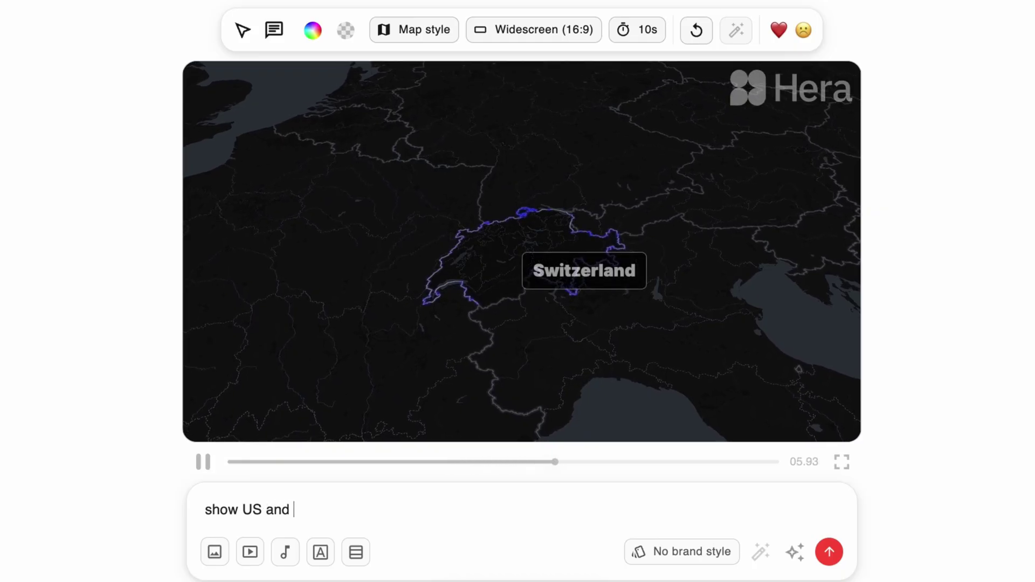
text( a re)
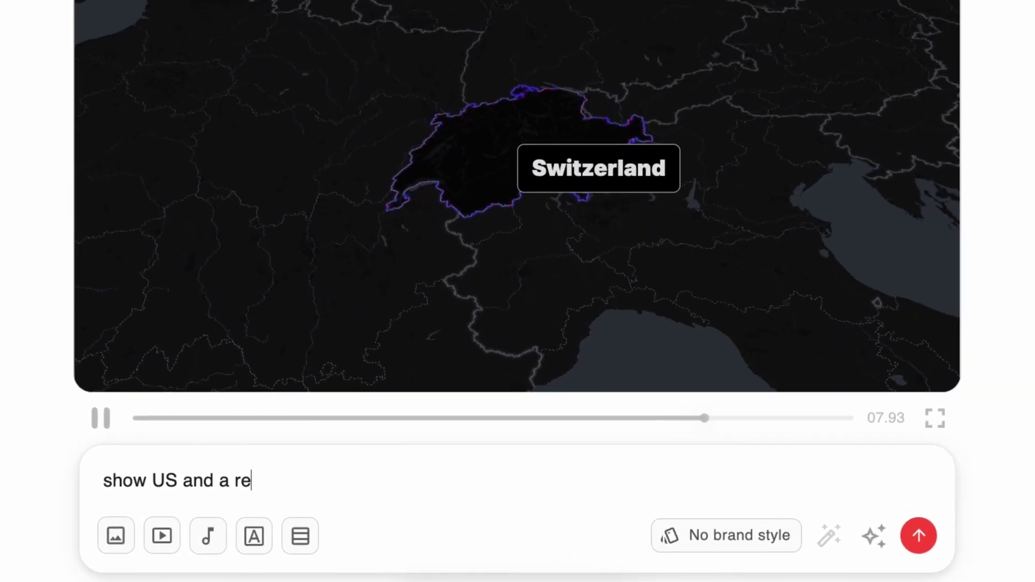
text(d arrow pointing at mexico)
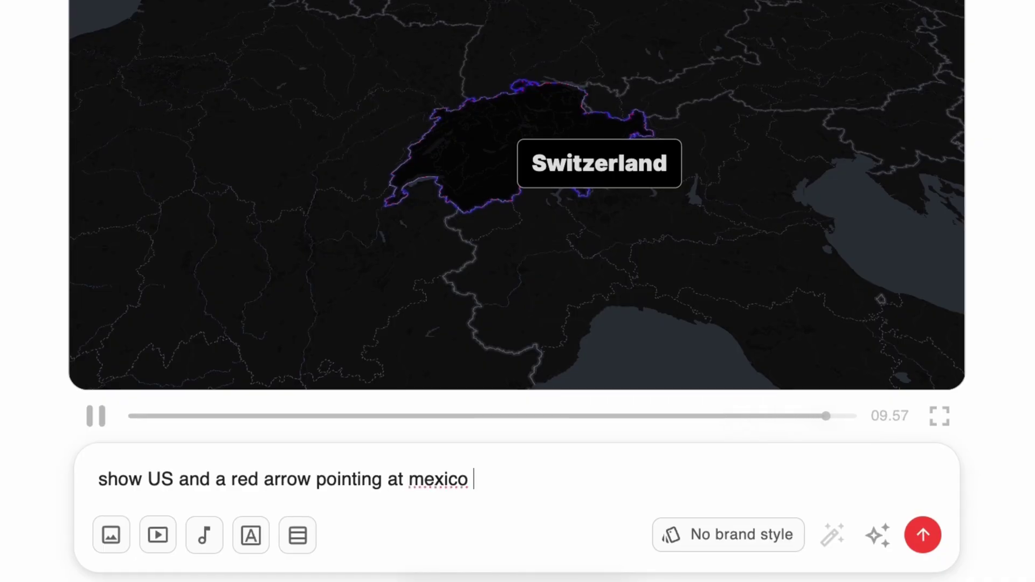
key(Return)
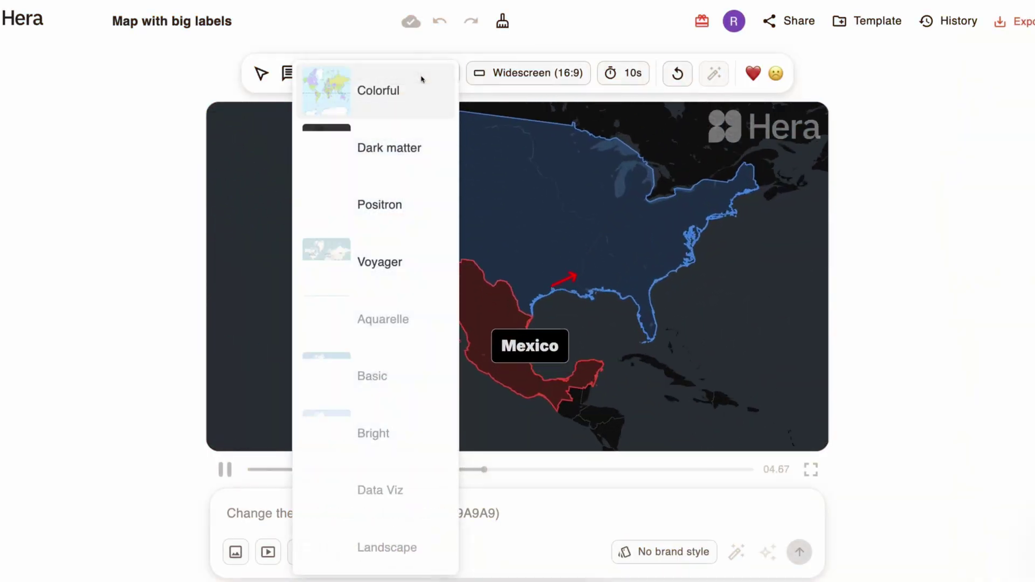
scroll(389, 344, down, 3)
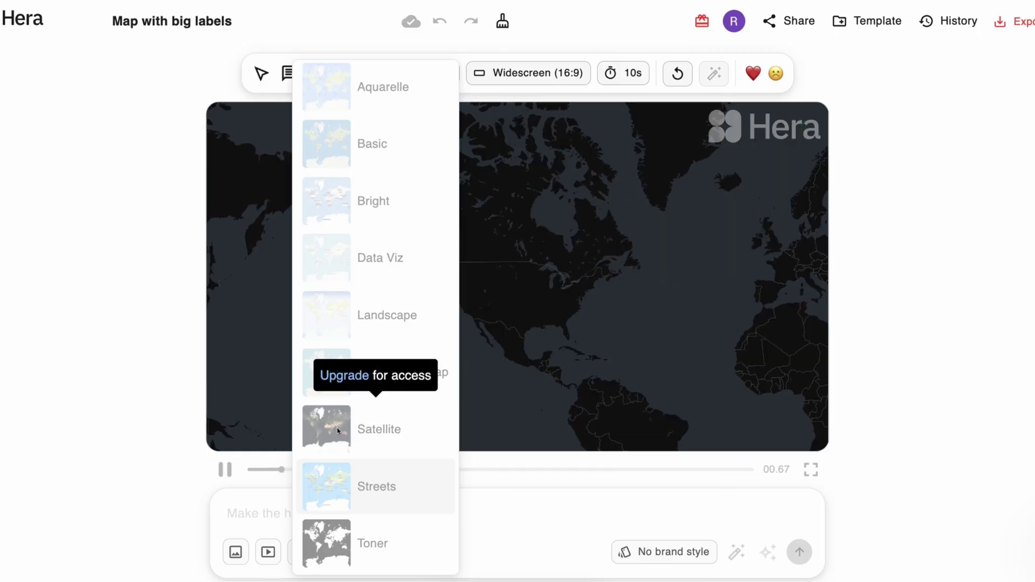
scroll(338, 428, up, 3)
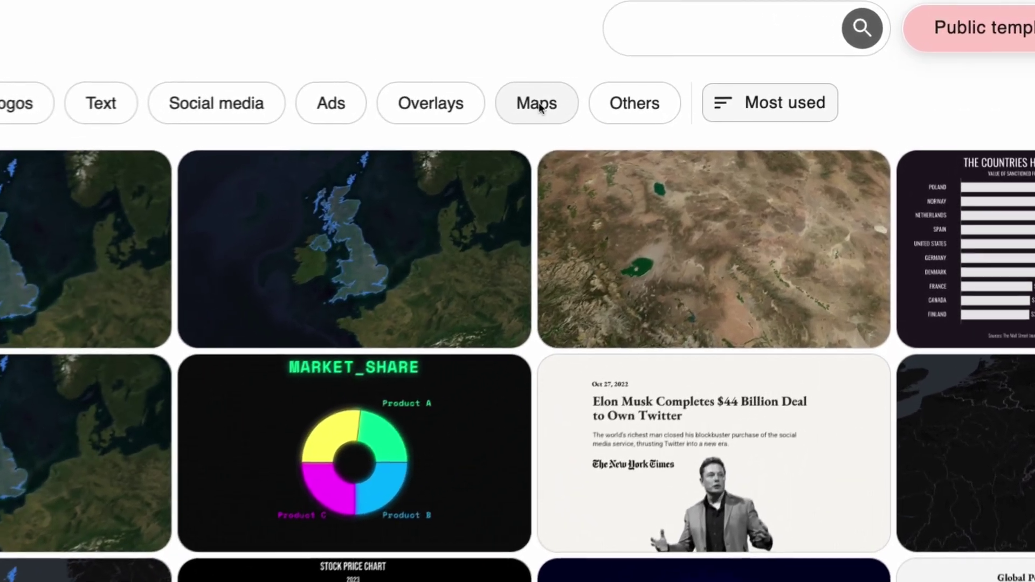
Filter to Maps and open the Maps Animation with Ui template for the California-to-Italy route.
click(539, 102)
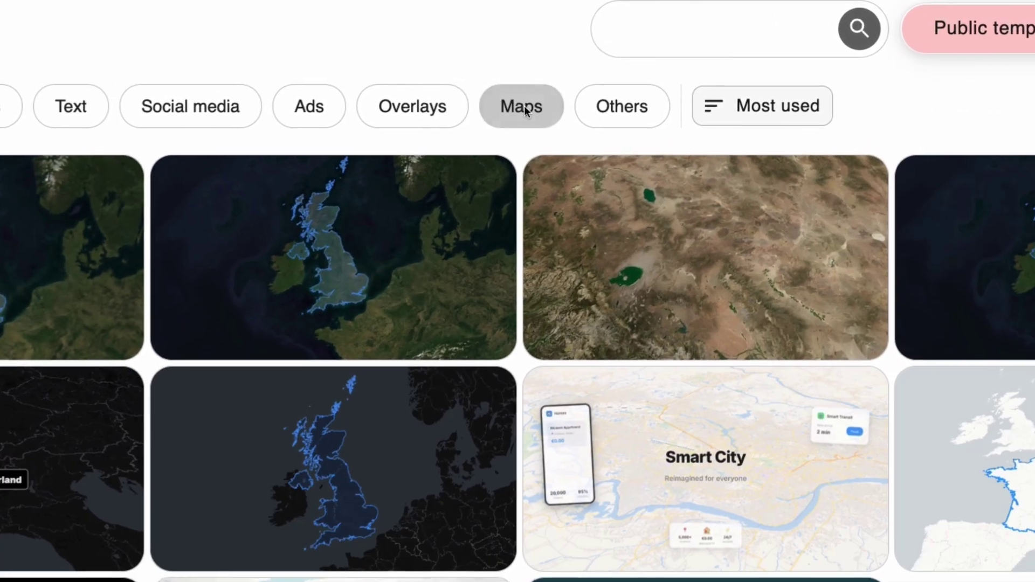
scroll(257, 513, down, 5)
click(420, 381)
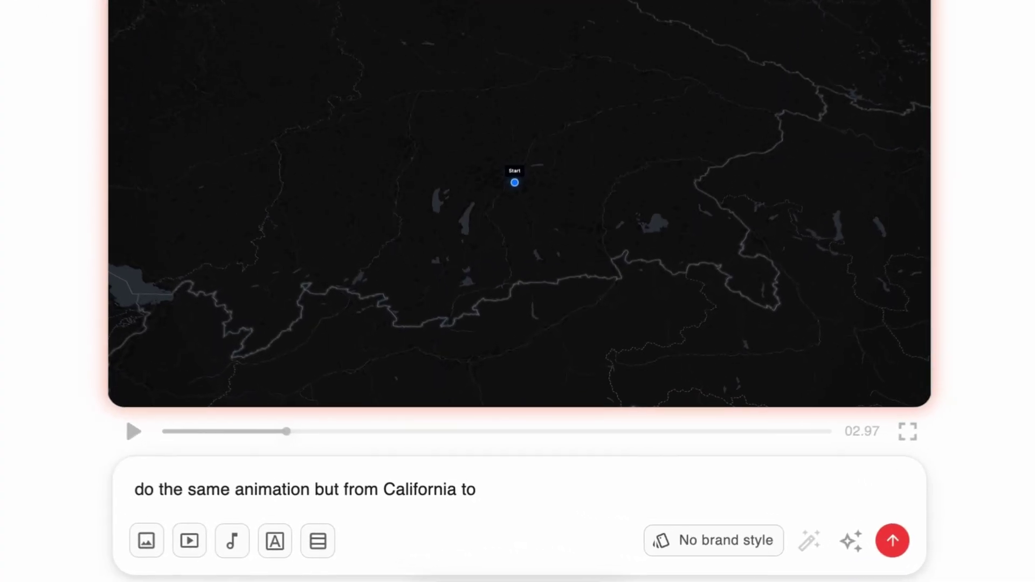
text(Italy)
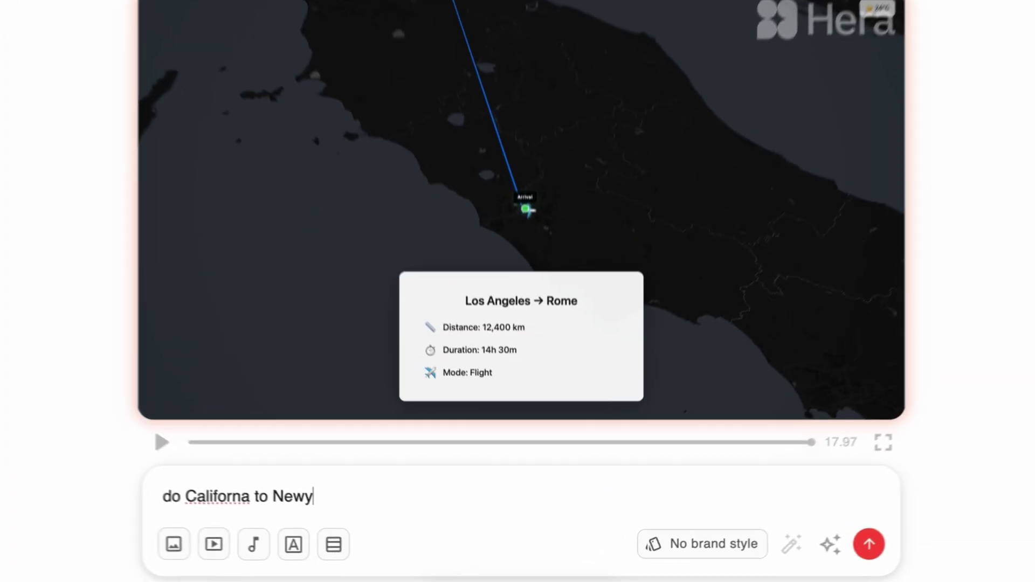
text(ork)
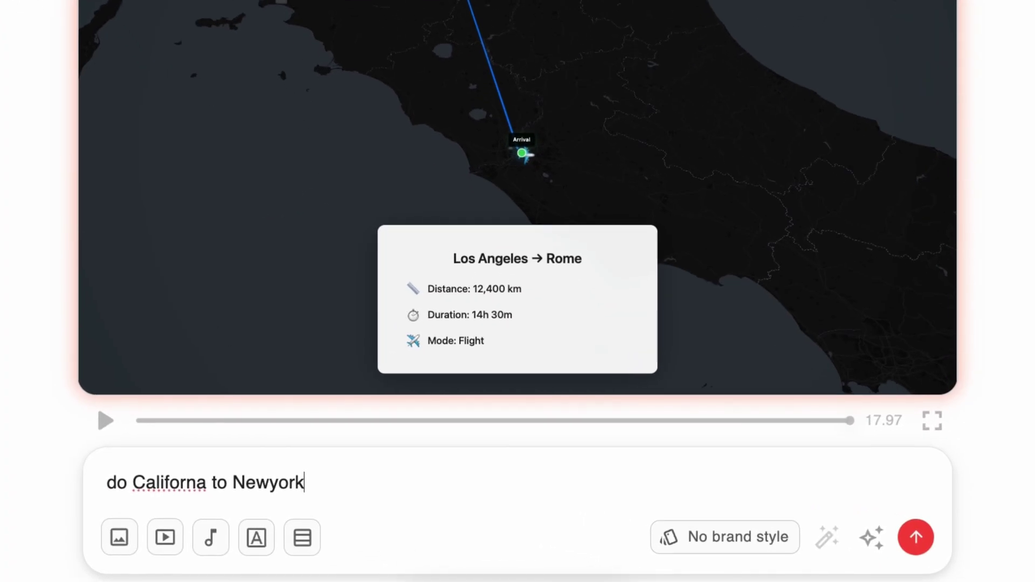
Submit 'do Californa to Newyork' to reroute the flight to New York.
key(Return)
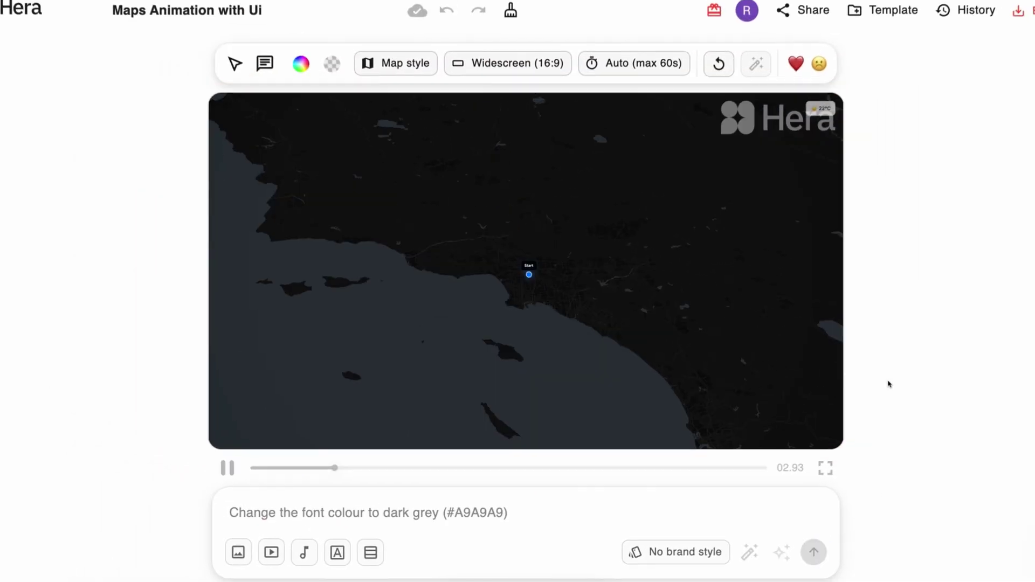